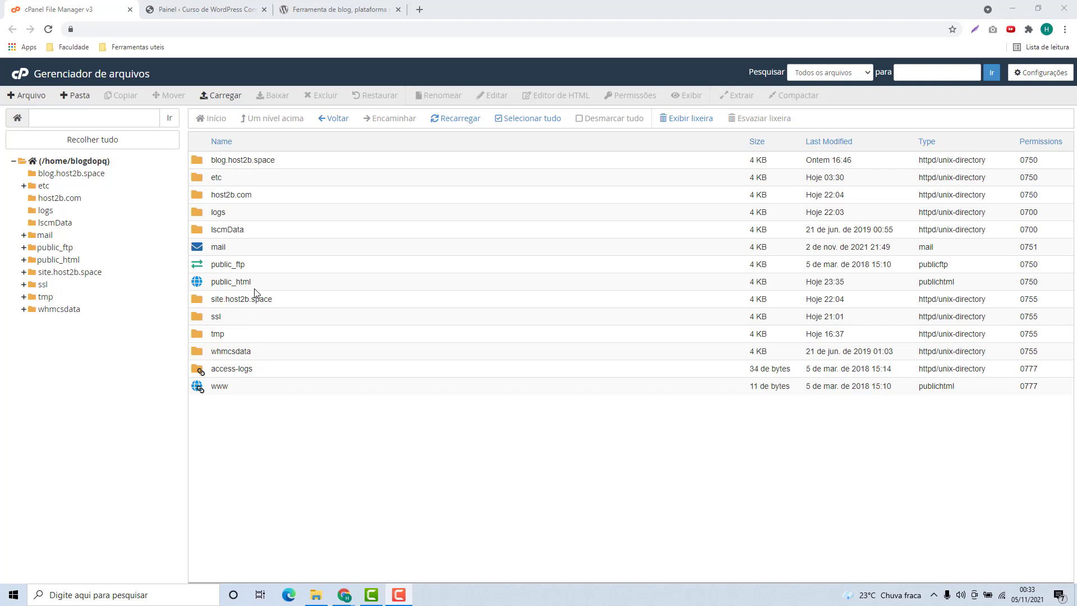
- Open the public_html/wp-content/plugins folder of the WordPress installation
double_click(270, 288)
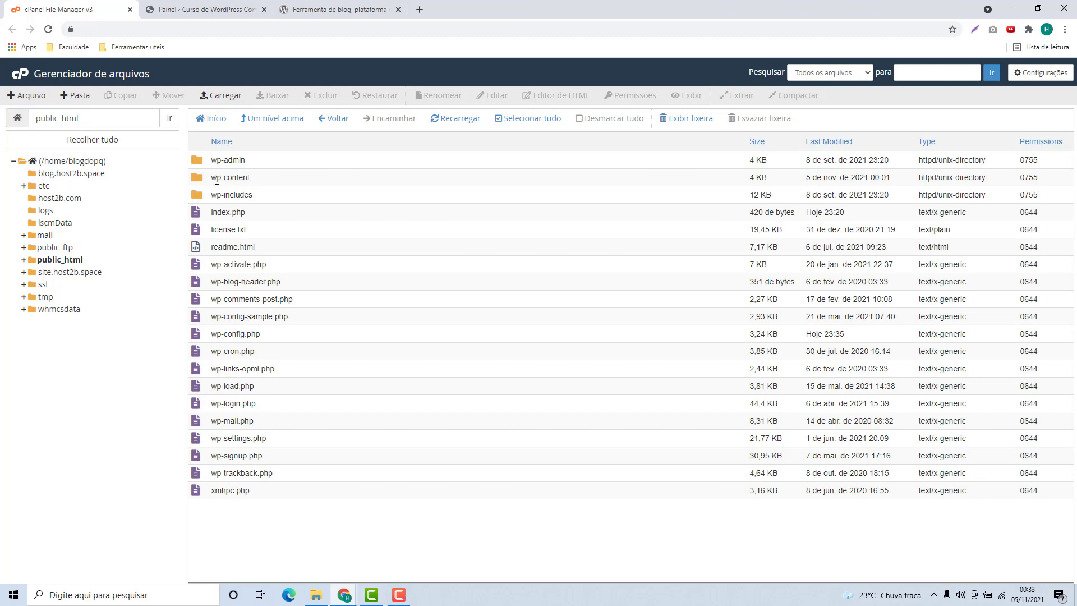
double_click(275, 184)
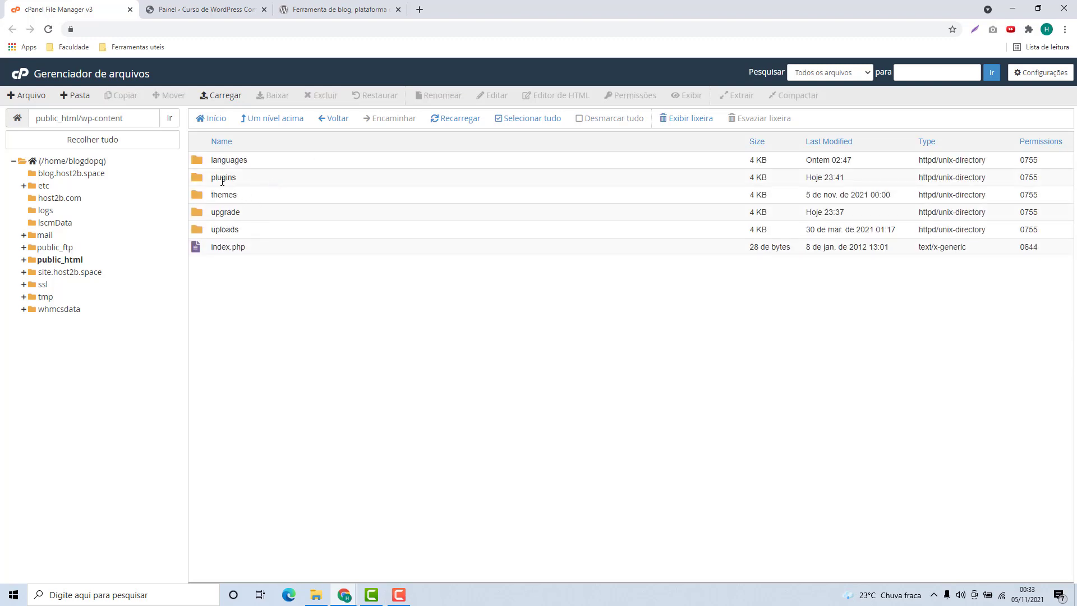
double_click(241, 183)
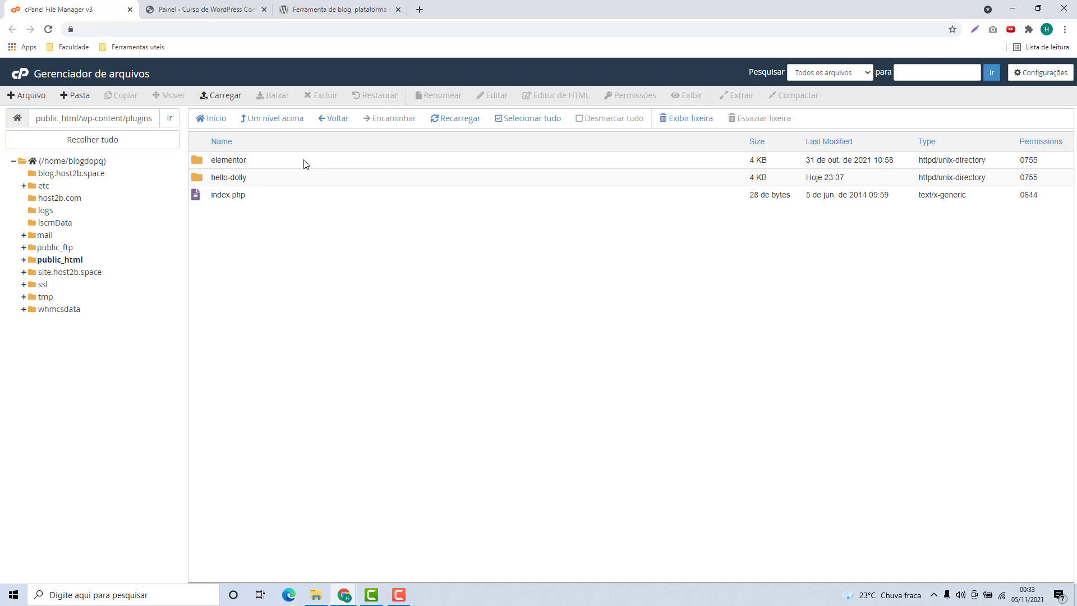
- Switch to the WordPress.org Brasil site and open its plugin directory
click(309, 17)
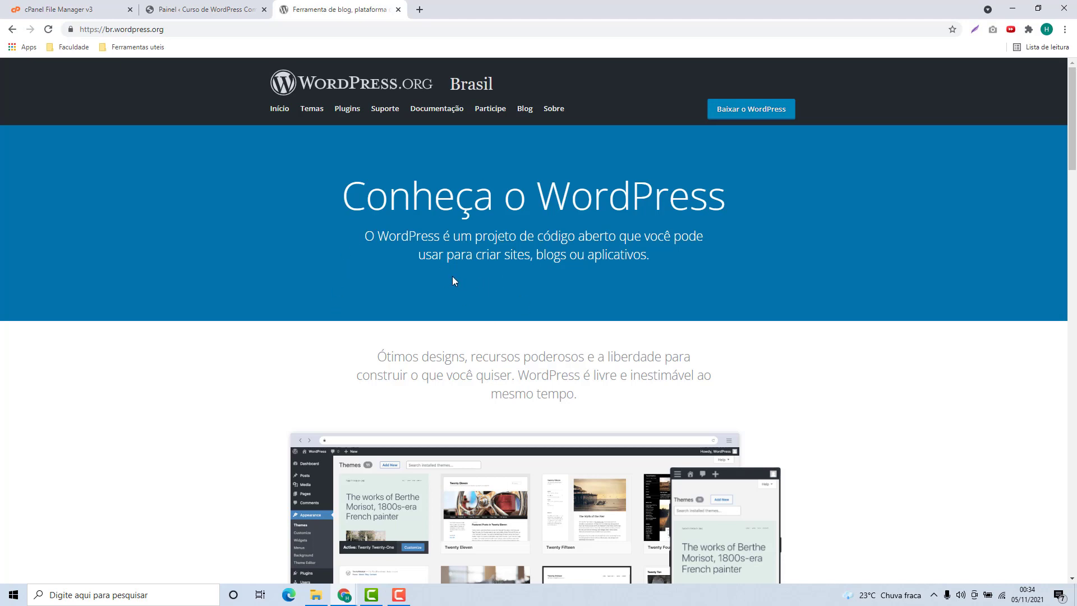
click(346, 110)
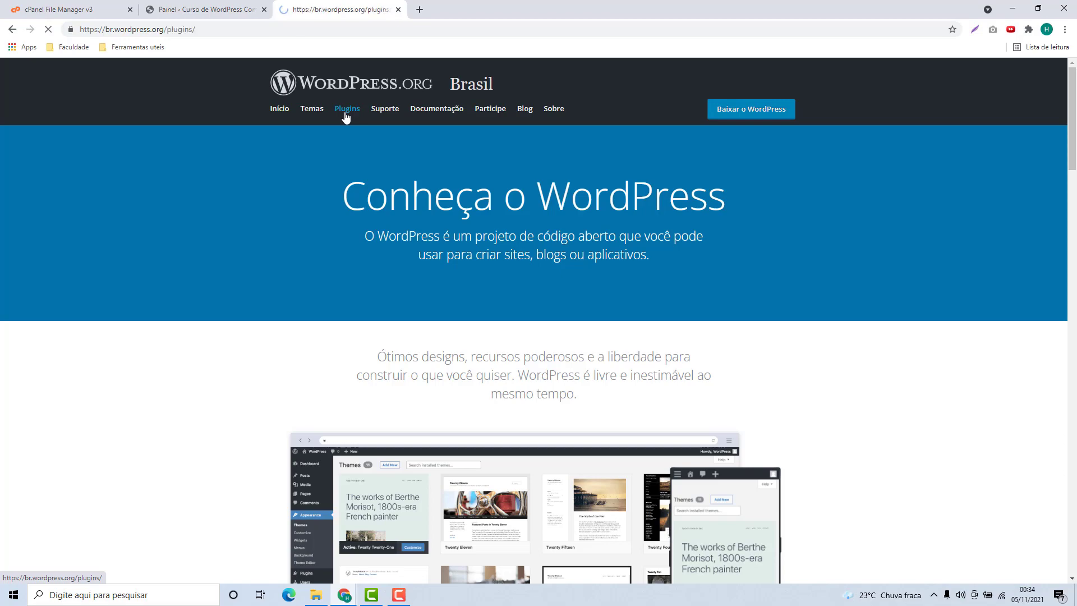
scroll(512, 324, down, 3)
scroll(511, 324, down, 20)
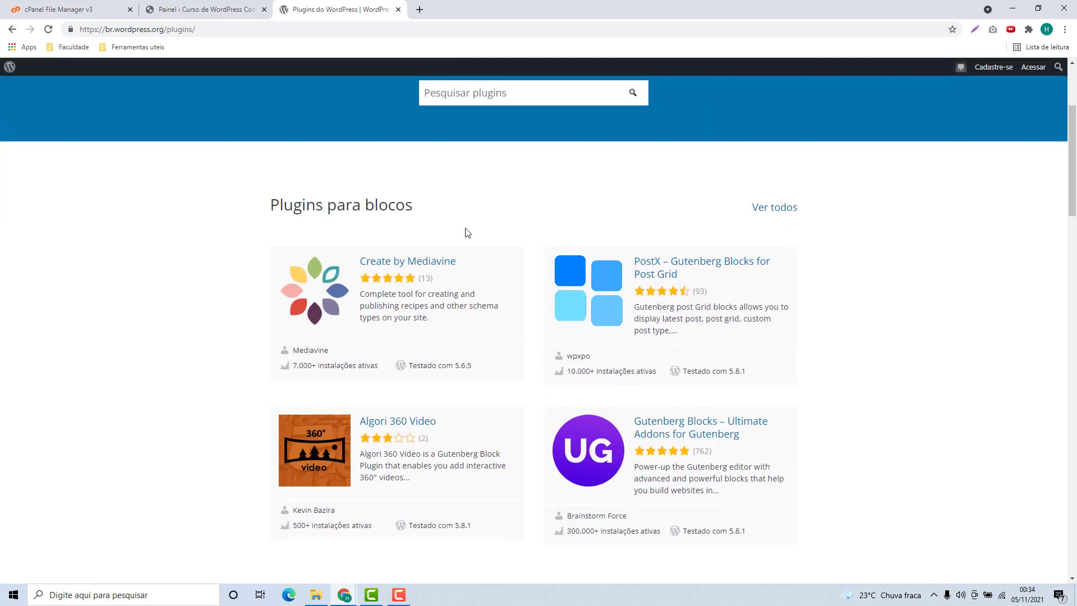
scroll(504, 327, up, 20)
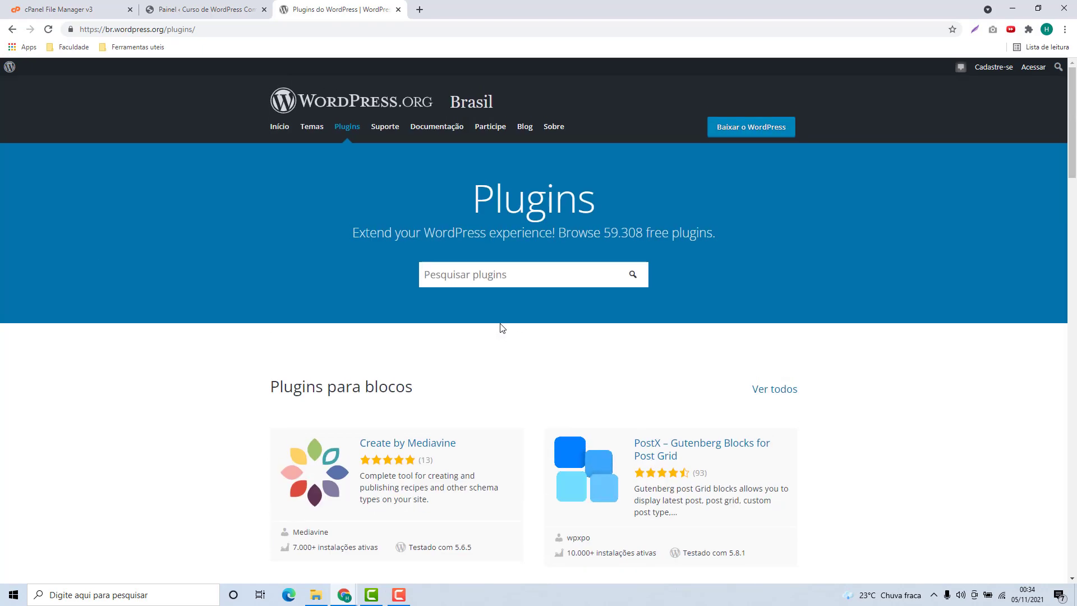
- Open the Editor clássico plugin page from the featured plugins in the directory
click(482, 280)
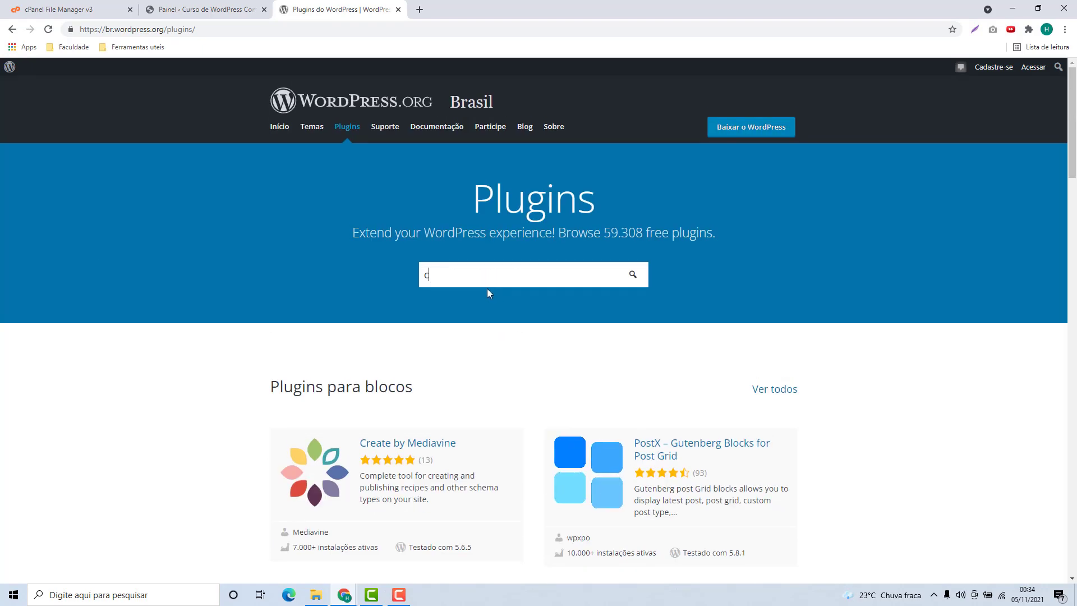
scroll(505, 303, down, 1)
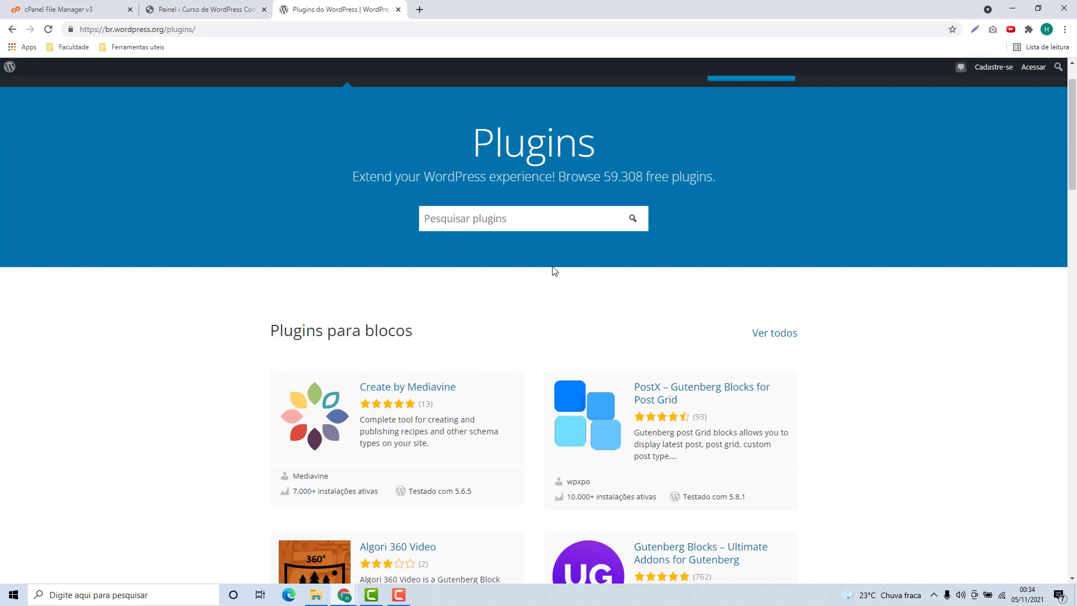
scroll(516, 297, down, 1)
scroll(521, 298, down, 10)
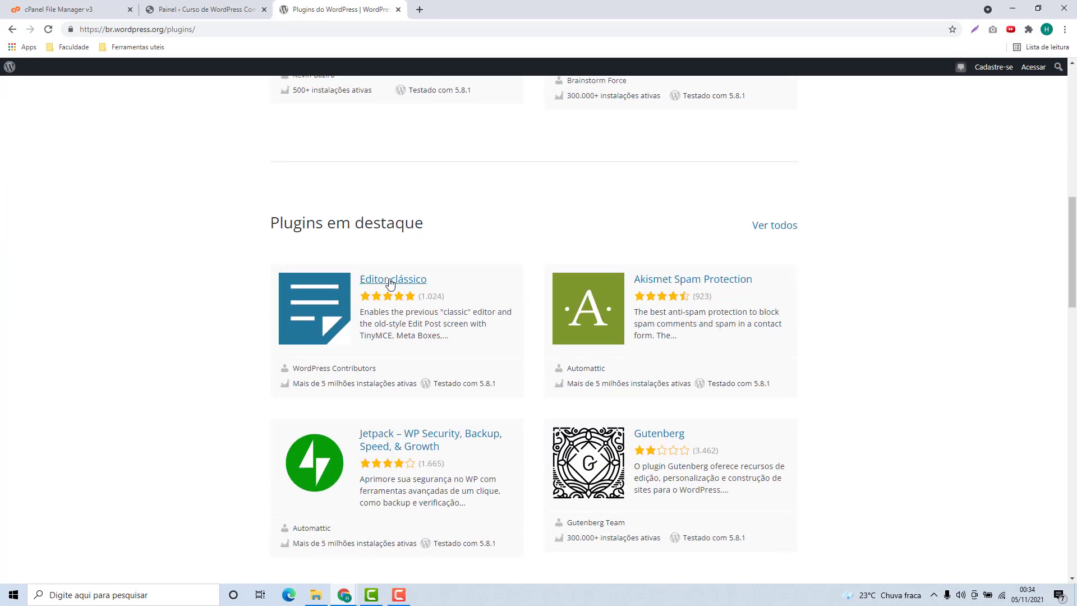
scroll(443, 303, up, 10)
scroll(508, 274, down, 10)
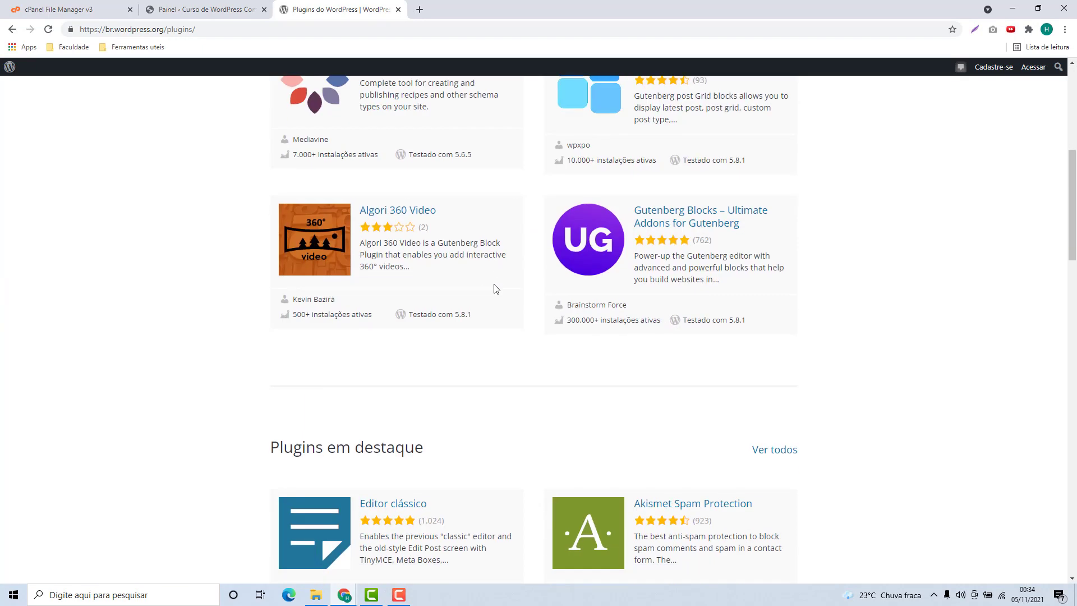
click(377, 338)
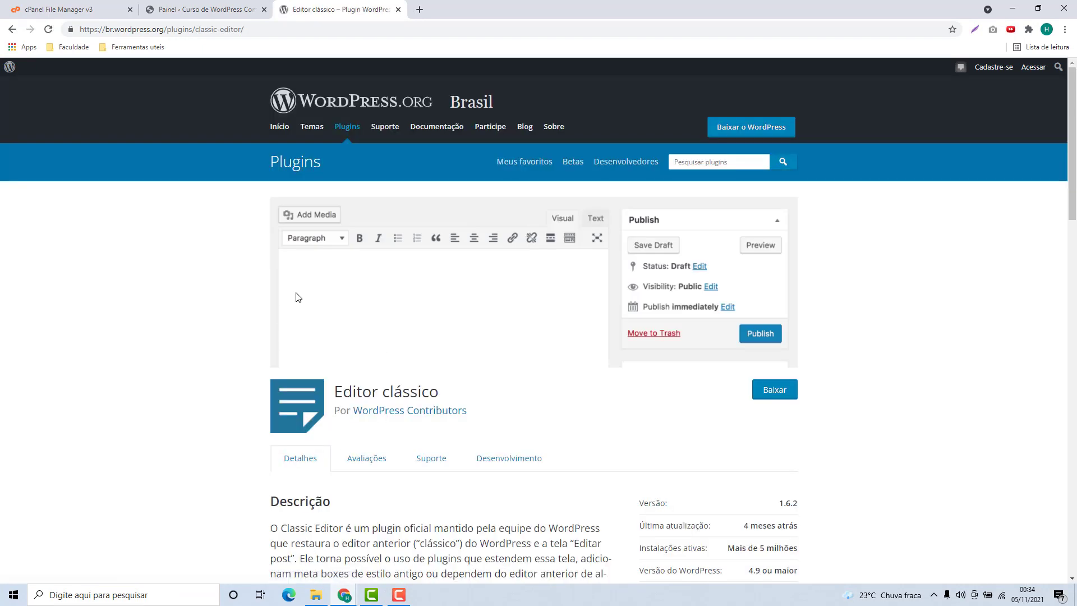
- Look through the Editor clássico plugin page and download the plugin's zip file
scroll(376, 342, down, 20)
scroll(393, 412, down, 2)
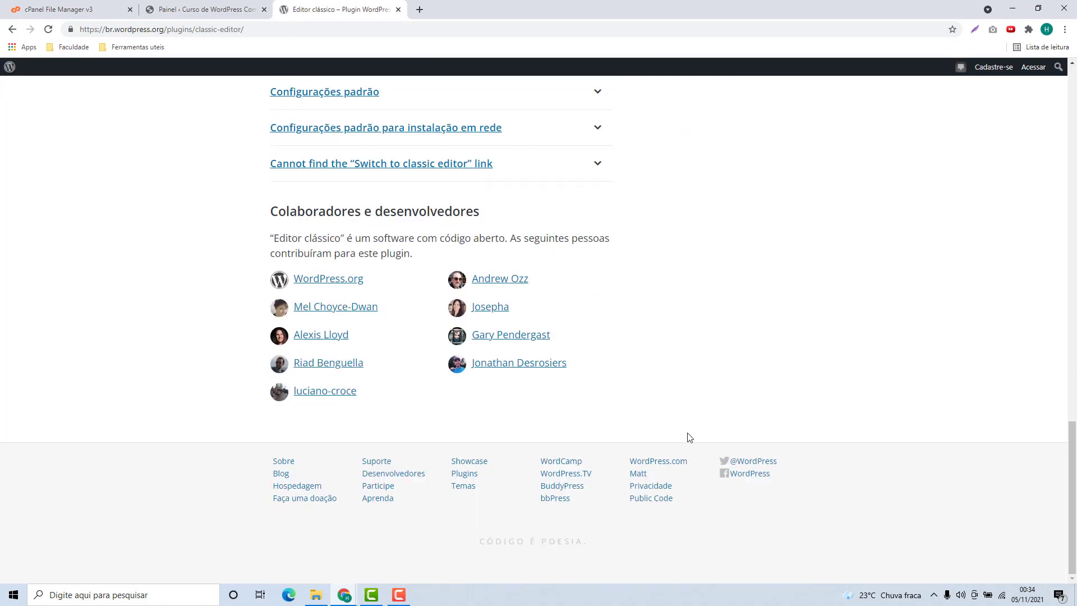
scroll(688, 436, up, 20)
scroll(413, 337, up, 5)
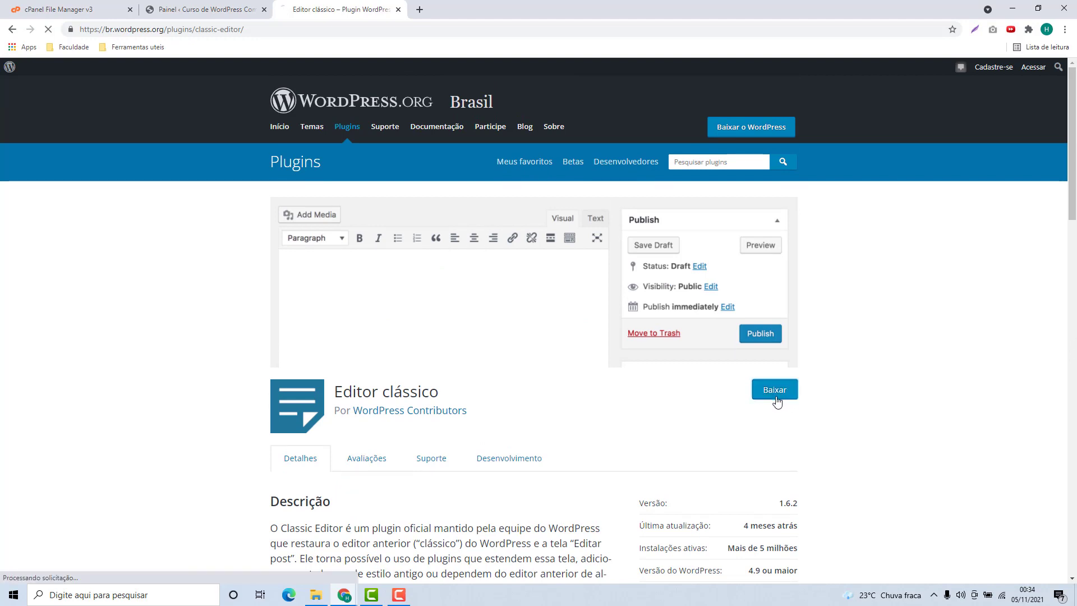
click(778, 400)
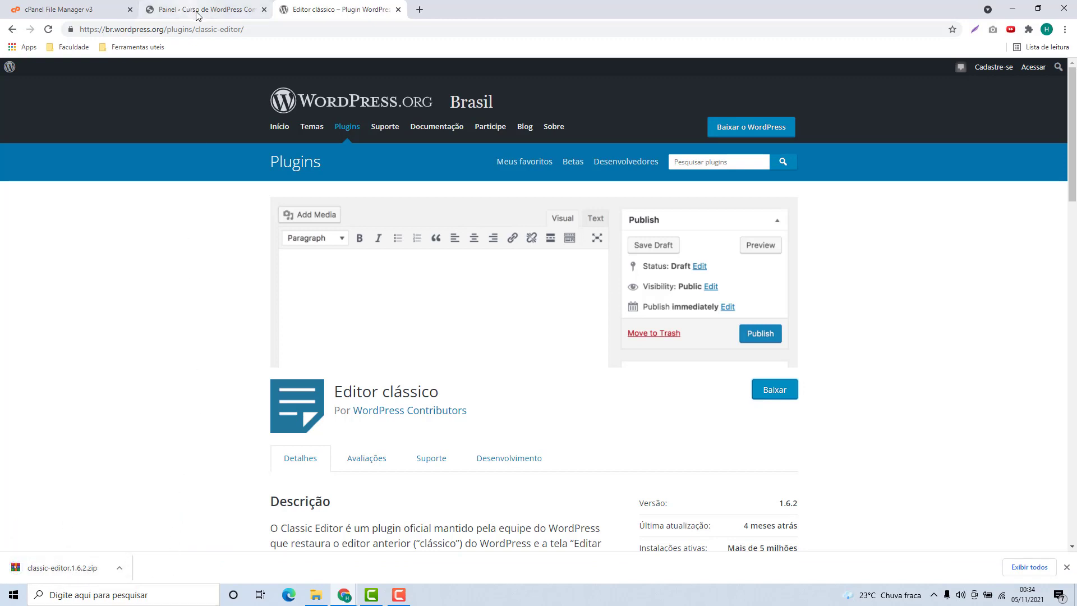
- Upload classic-editor.1.6.2.zip from Downloads to the plugins folder in the cPanel File Manager and return to the folder
click(71, 14)
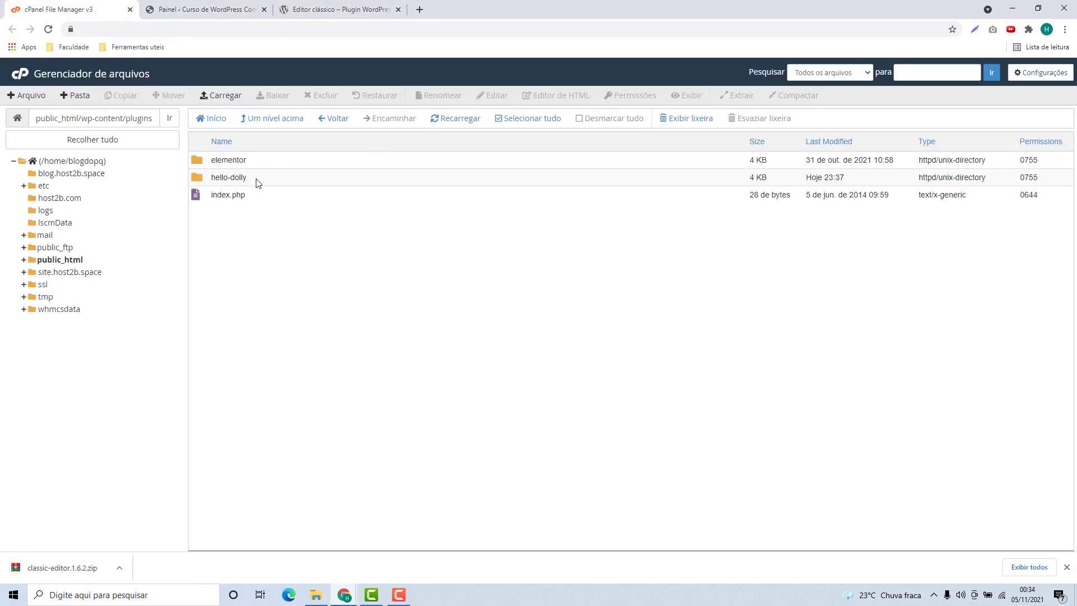
click(217, 100)
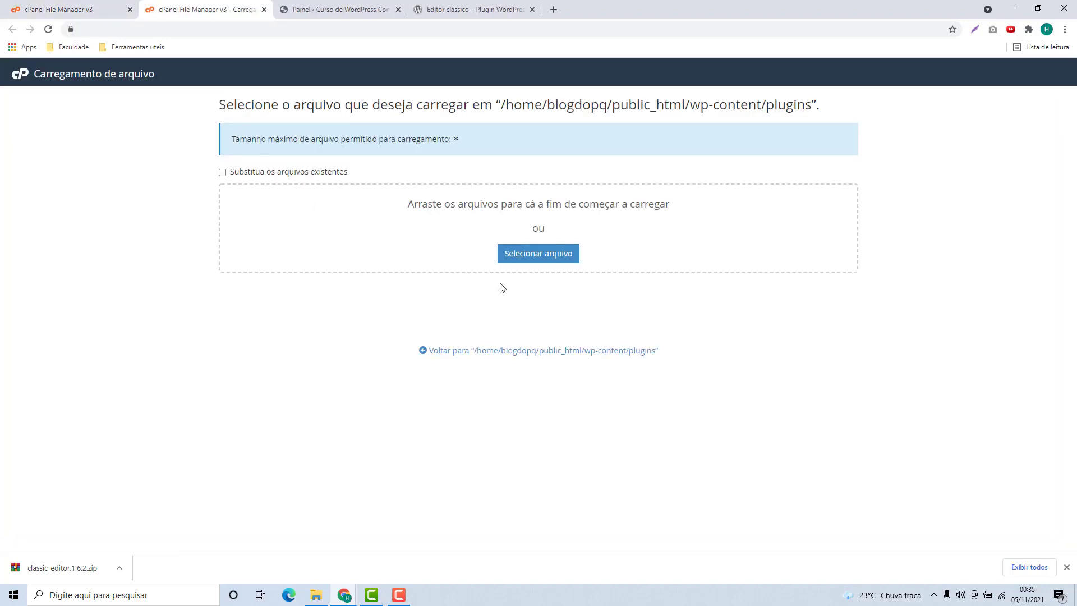
click(546, 259)
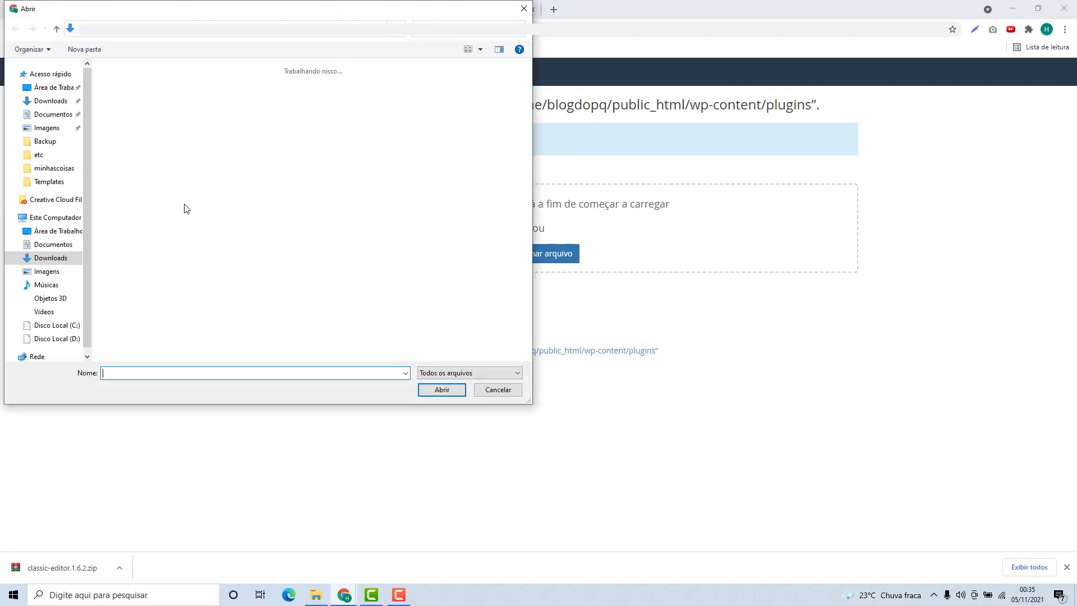
click(45, 102)
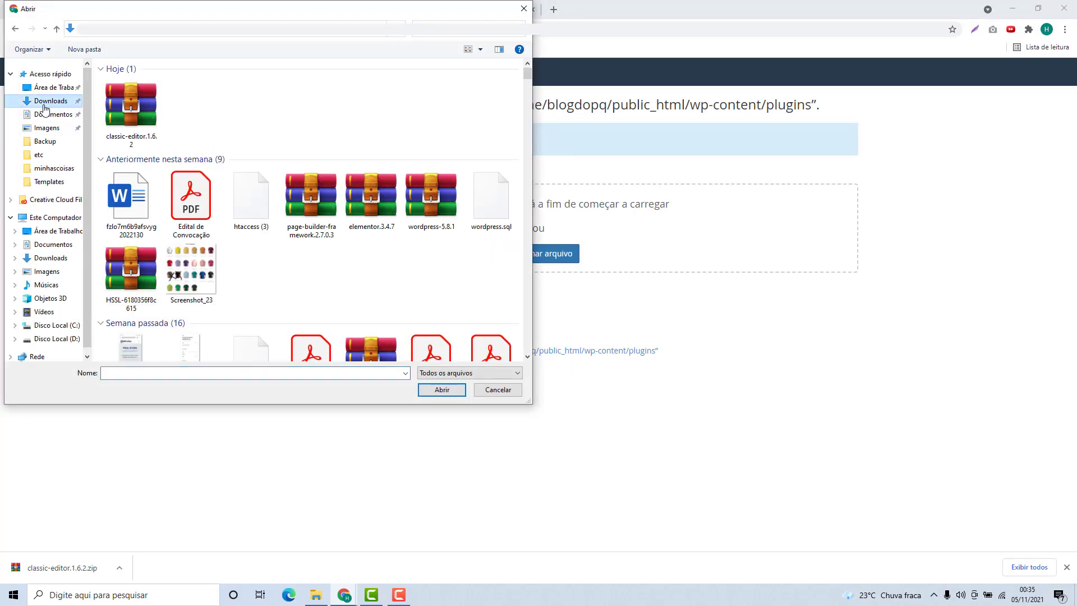
double_click(140, 122)
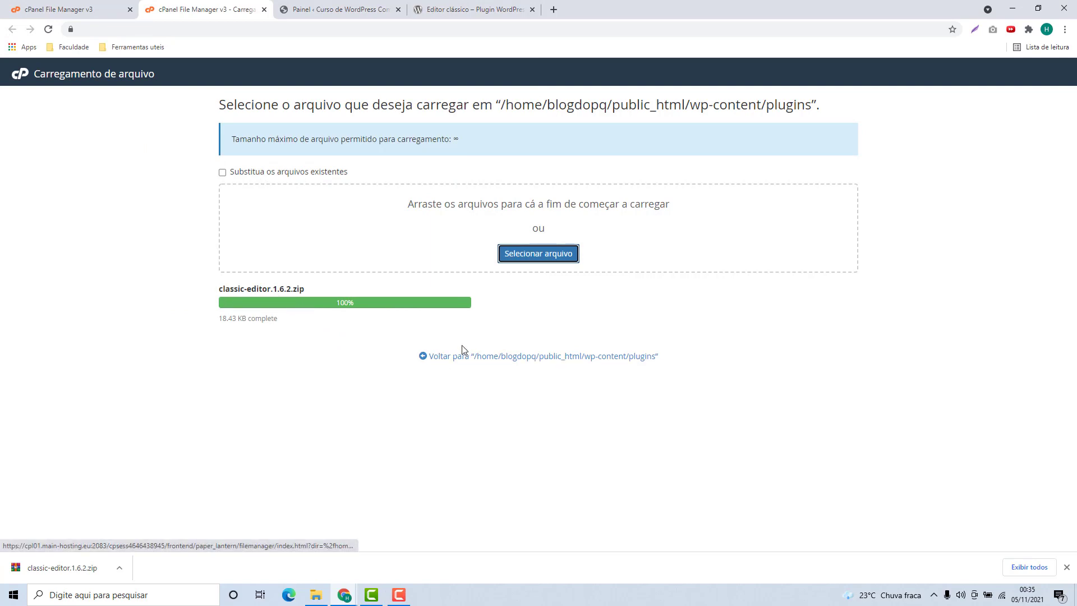
click(448, 362)
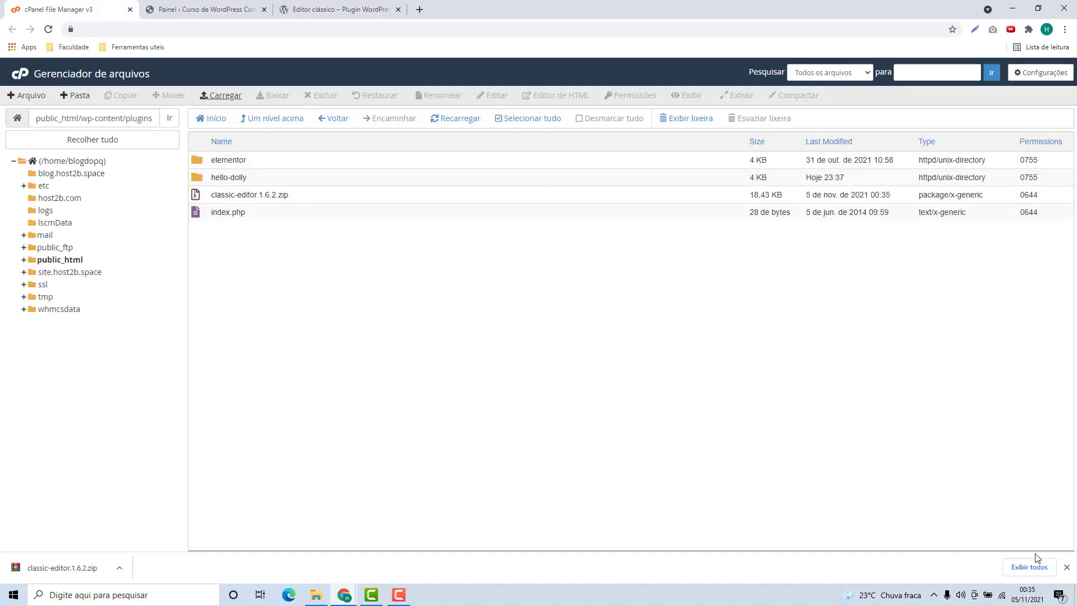
click(1067, 567)
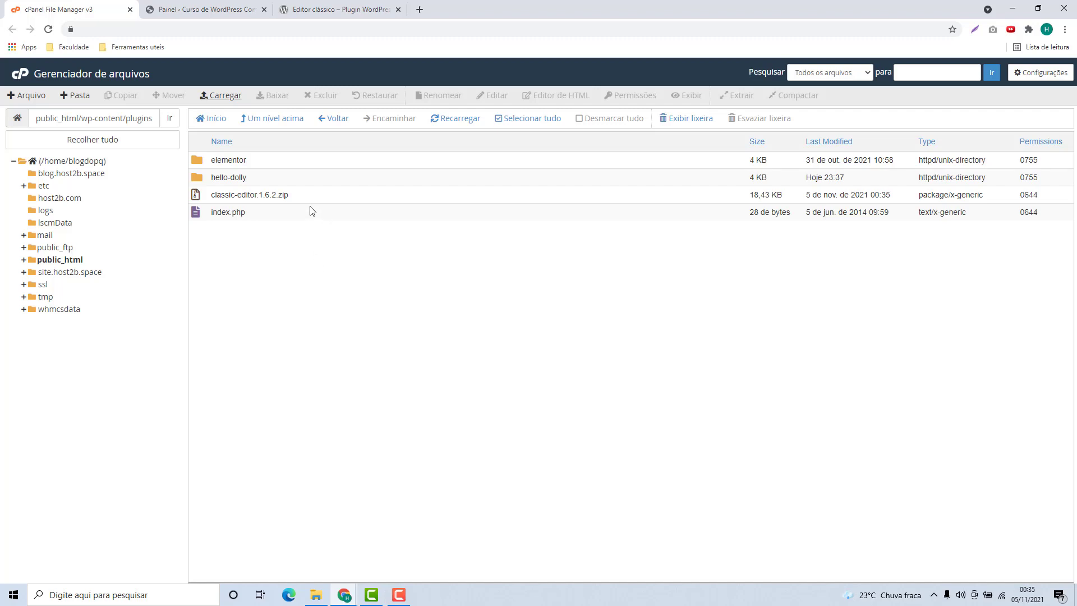
- Extract classic-editor.1.6.2.zip into /public_html/wp-content/plugins and close the extraction results
click(272, 197)
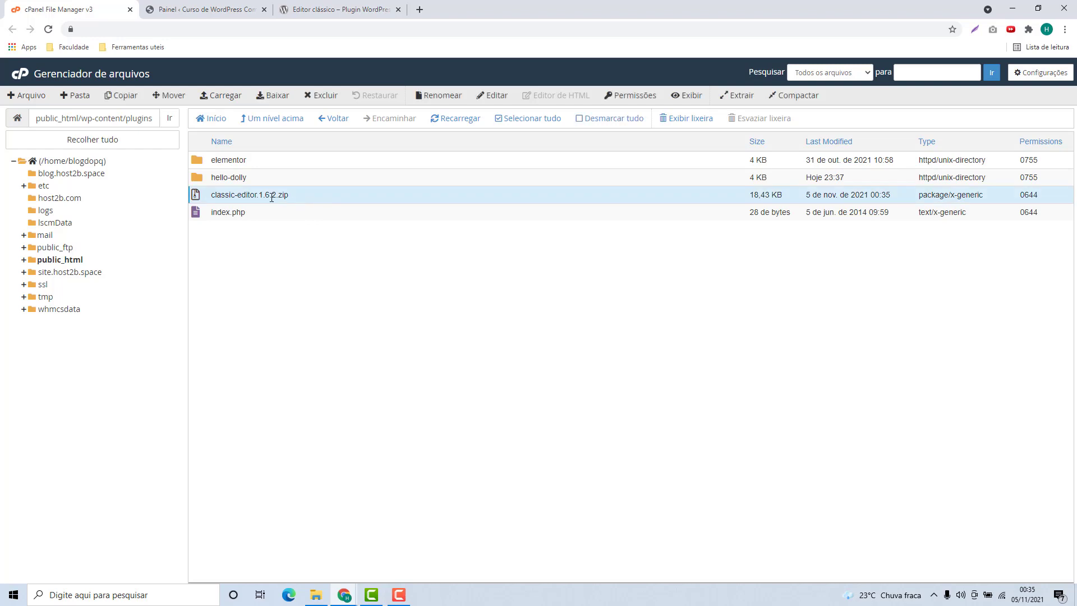
right_click(308, 199)
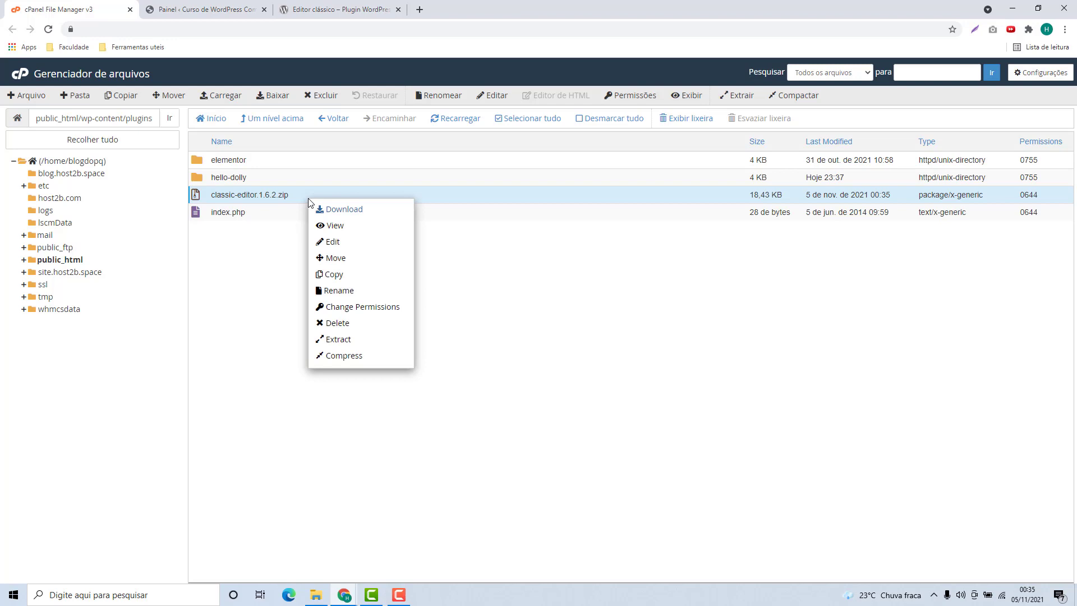
click(355, 340)
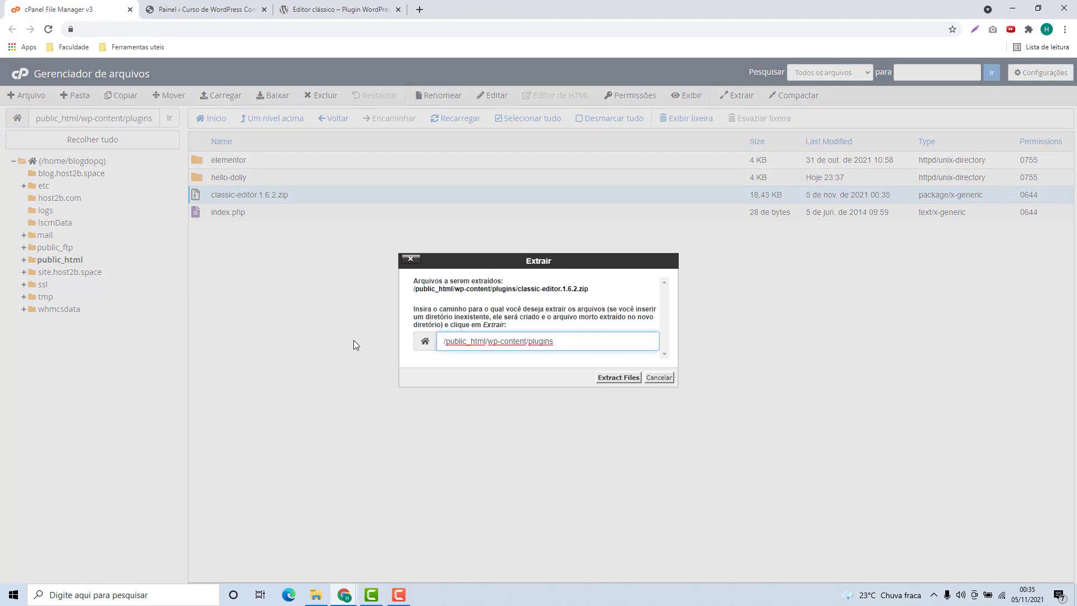
click(613, 378)
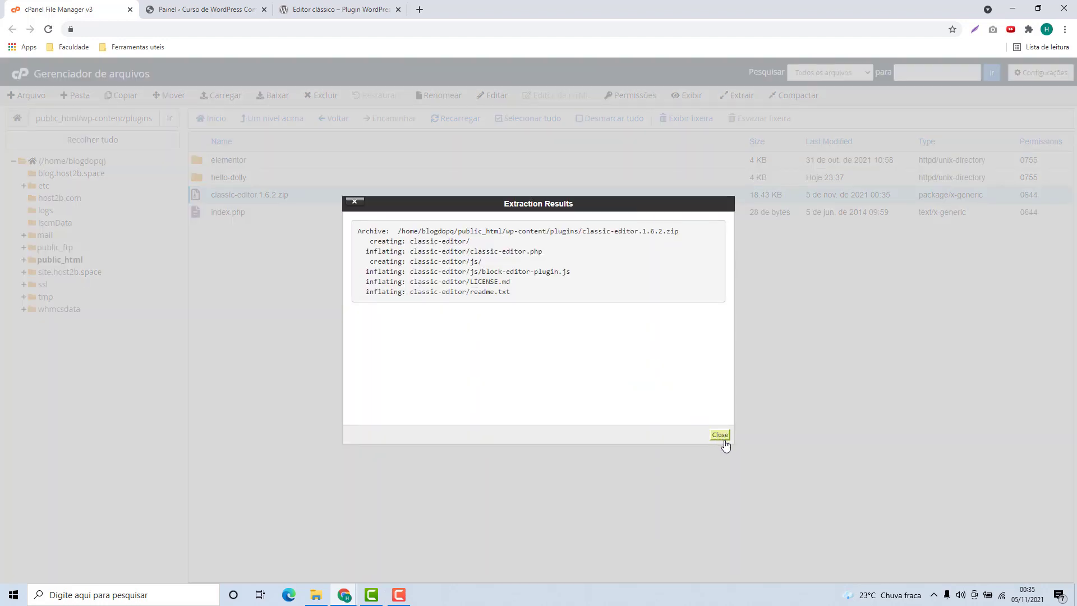
click(720, 435)
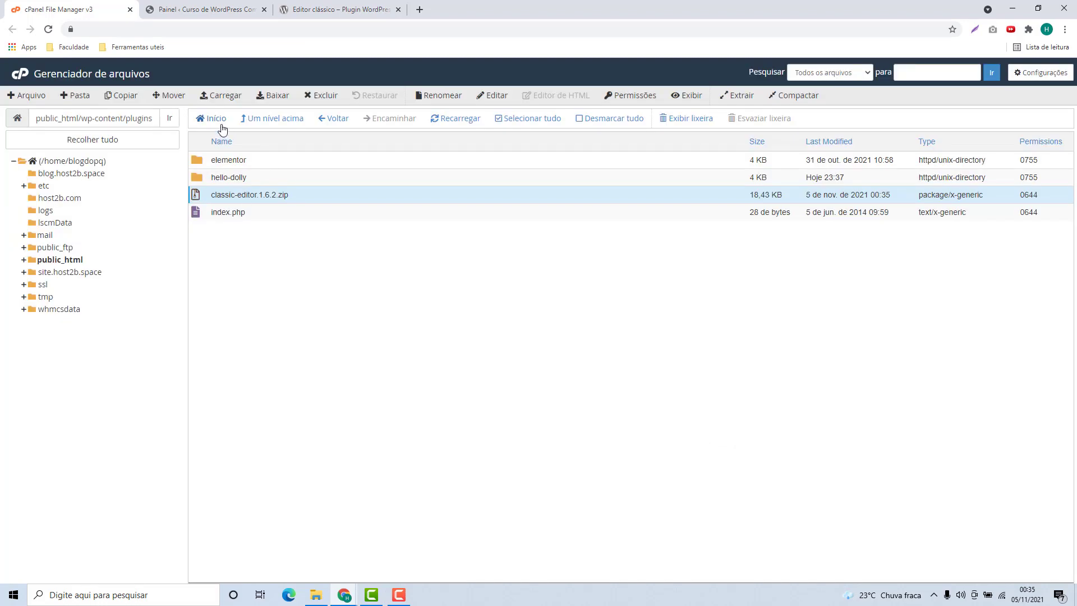
- Reopen the plugins folder and check the contents of the extracted classic-editor folder
click(261, 125)
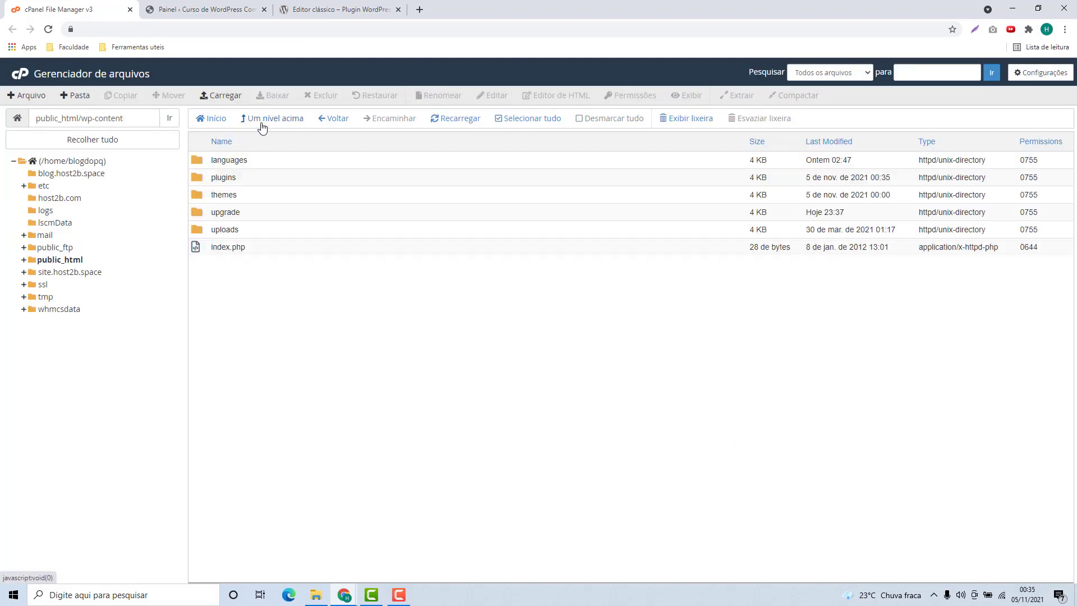
double_click(253, 183)
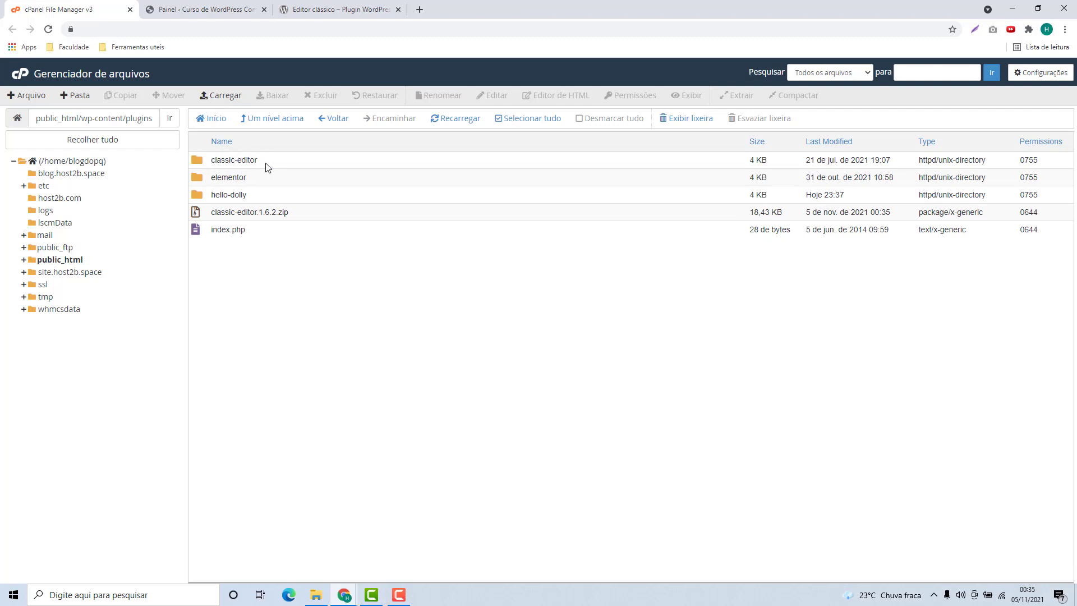
double_click(266, 164)
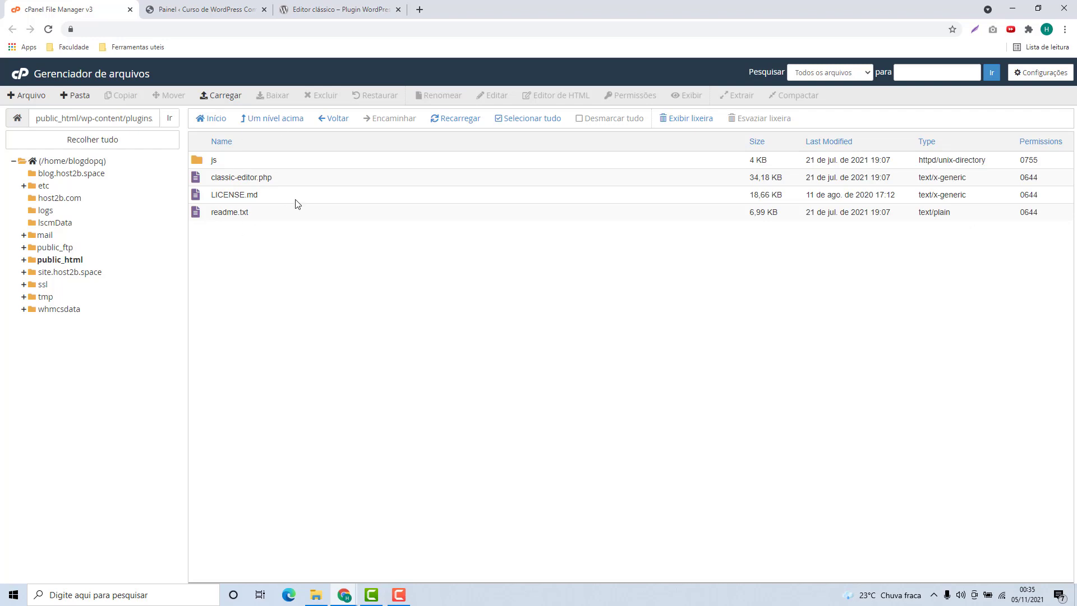
click(272, 119)
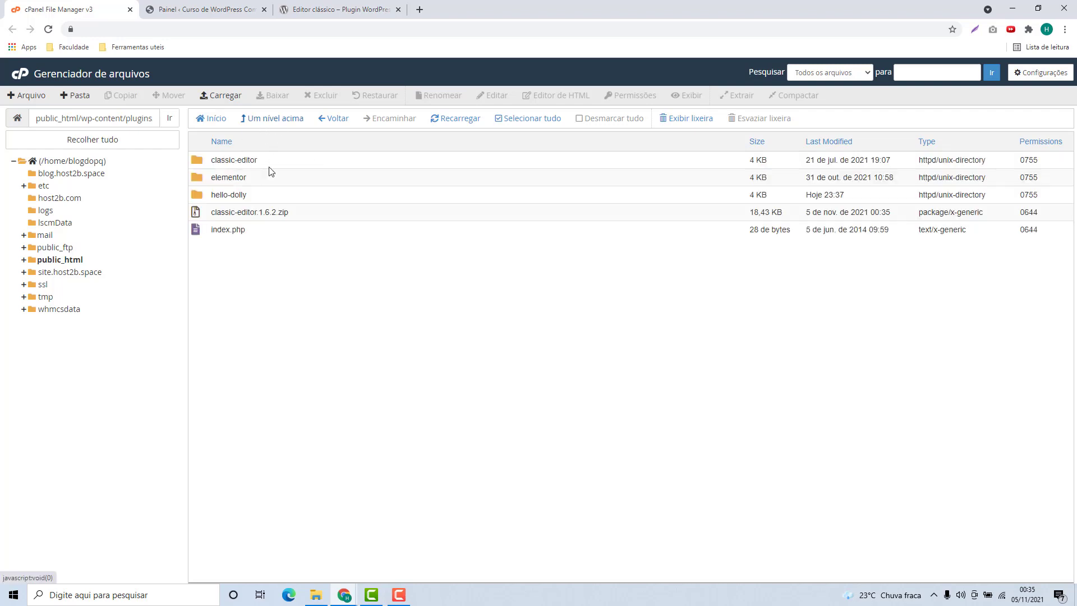
- Permanently delete classic-editor.1.6.2.zip from the plugins folder, skipping the trash
click(257, 214)
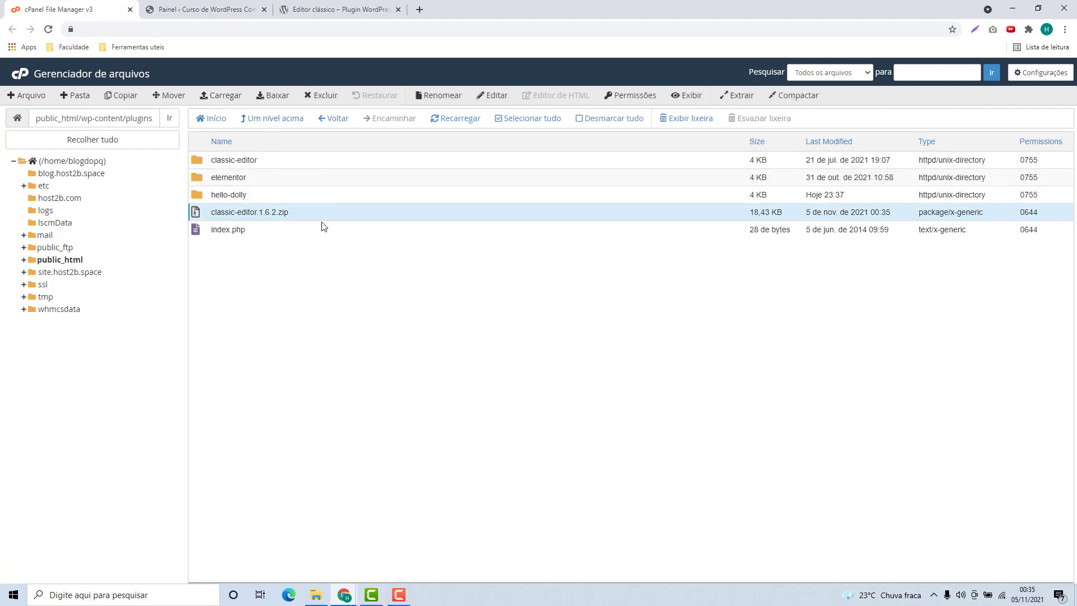
click(315, 101)
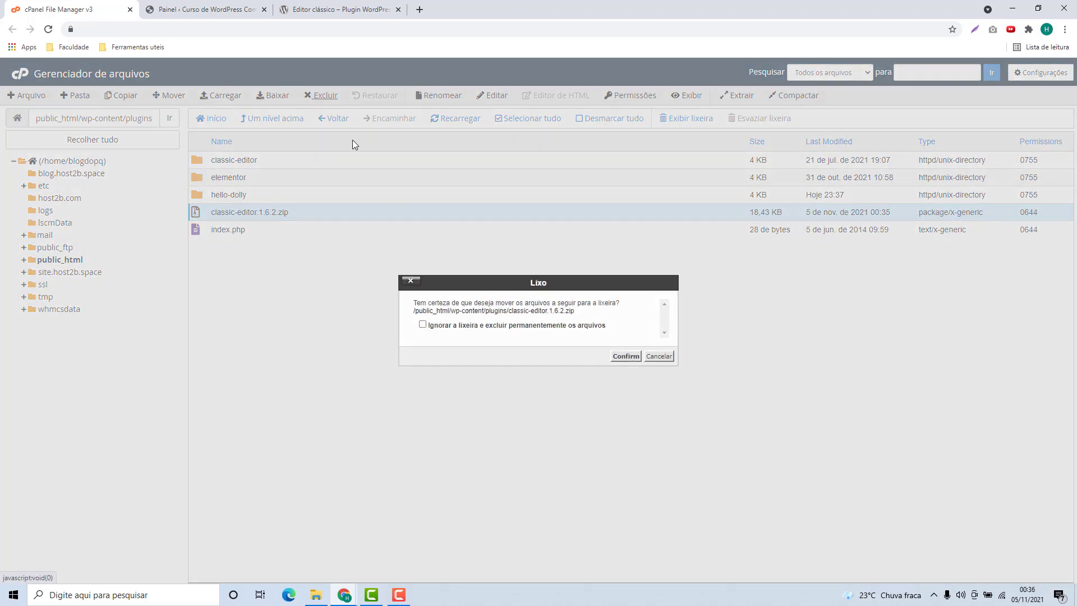
click(424, 325)
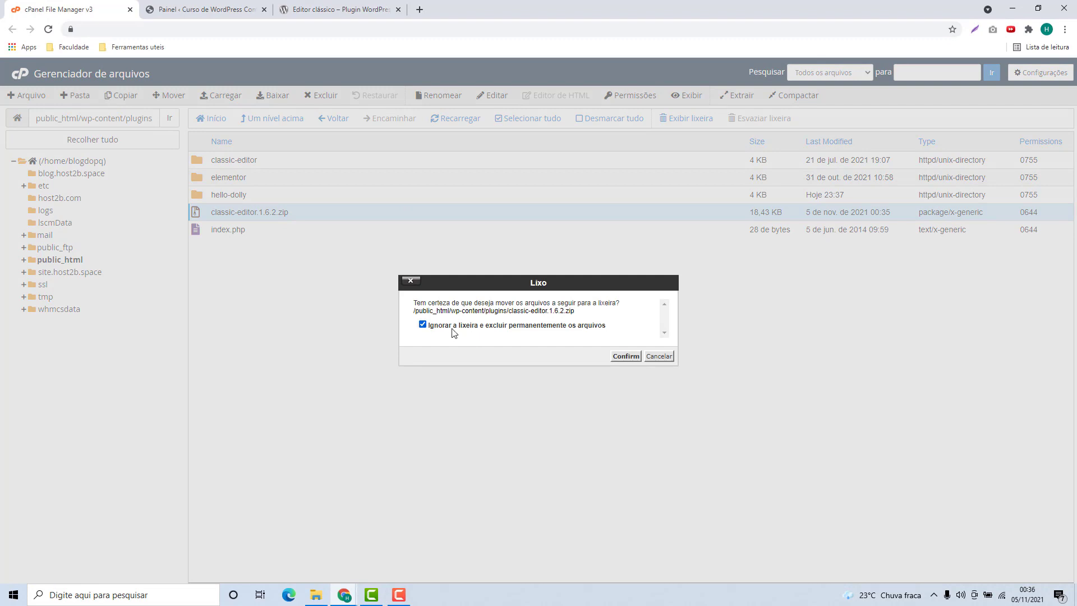
click(616, 356)
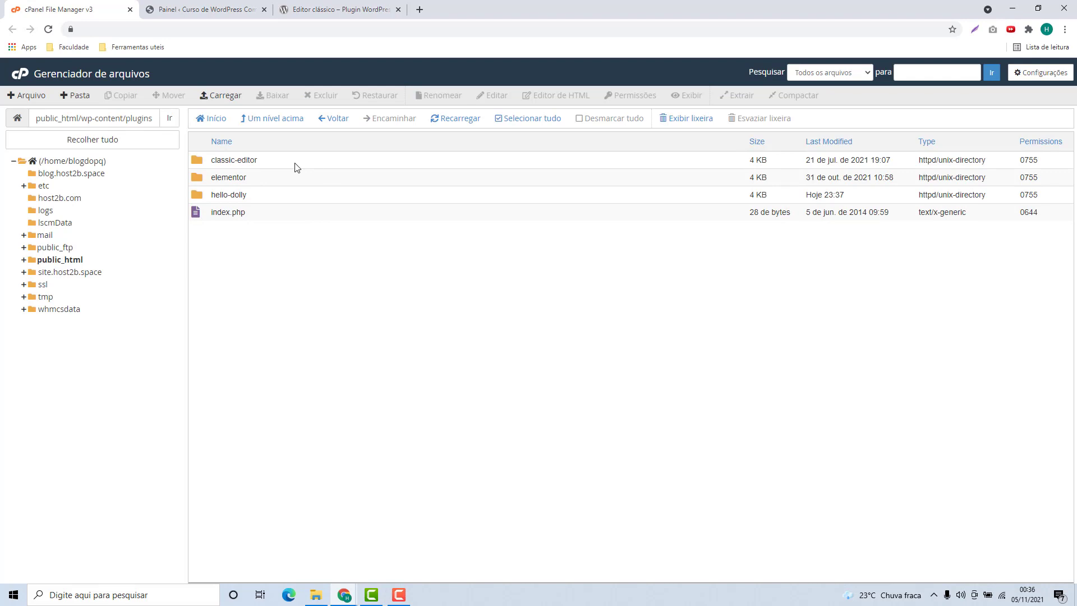
- Switch to the WordPress dashboard and activate the Classic Editor plugin among the installed plugins
click(212, 16)
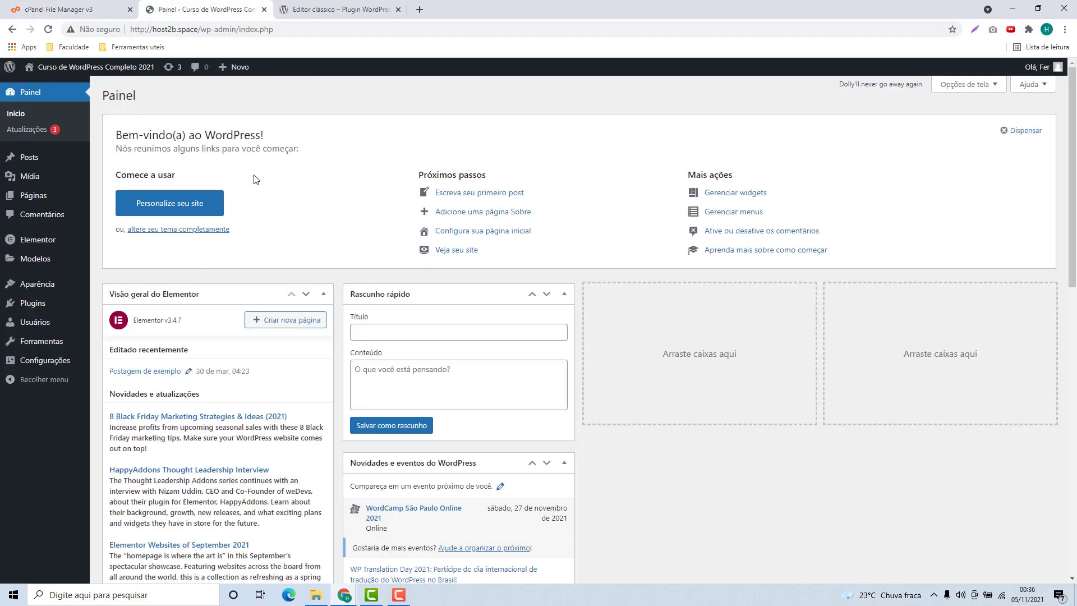
mouse_move(54, 309)
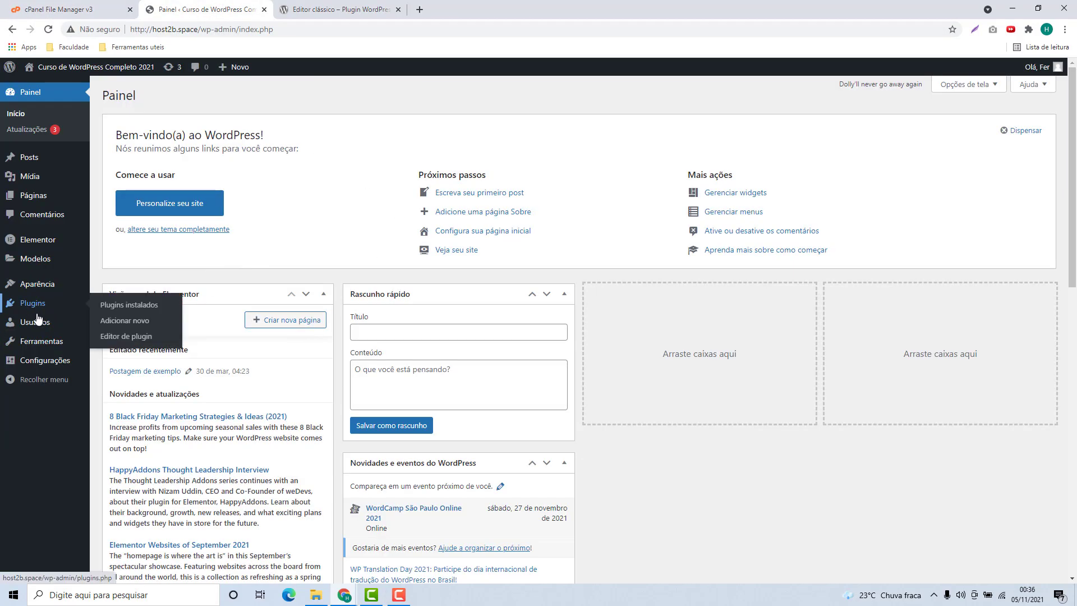
click(35, 309)
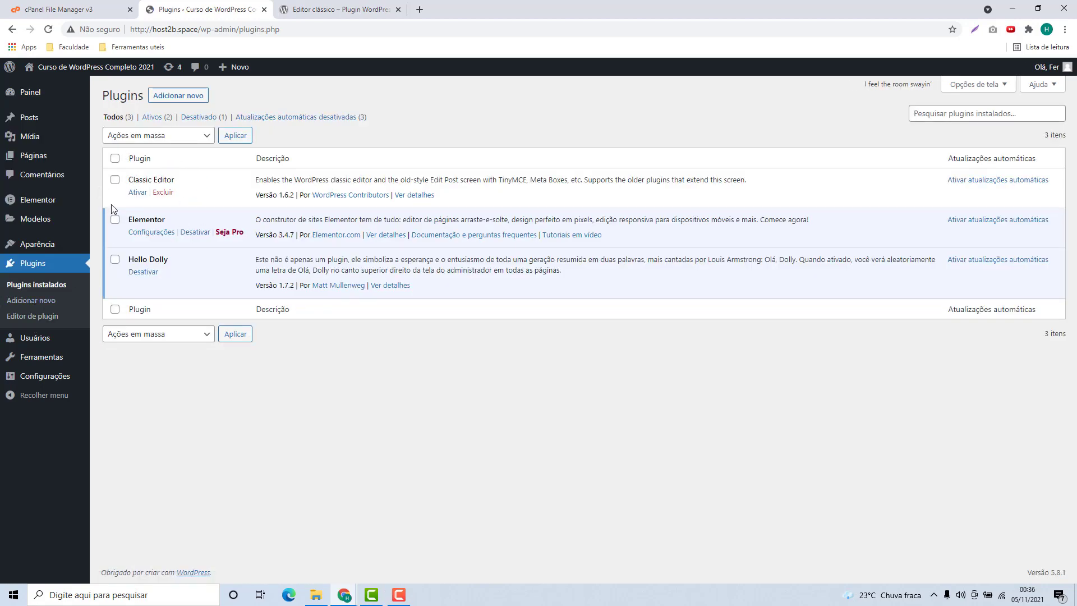
click(138, 193)
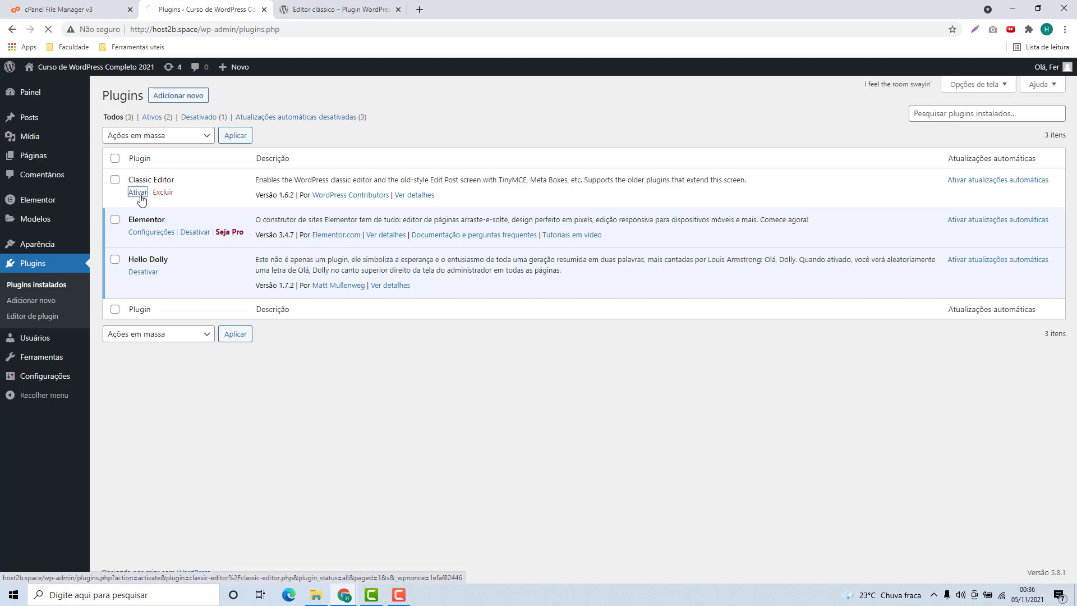